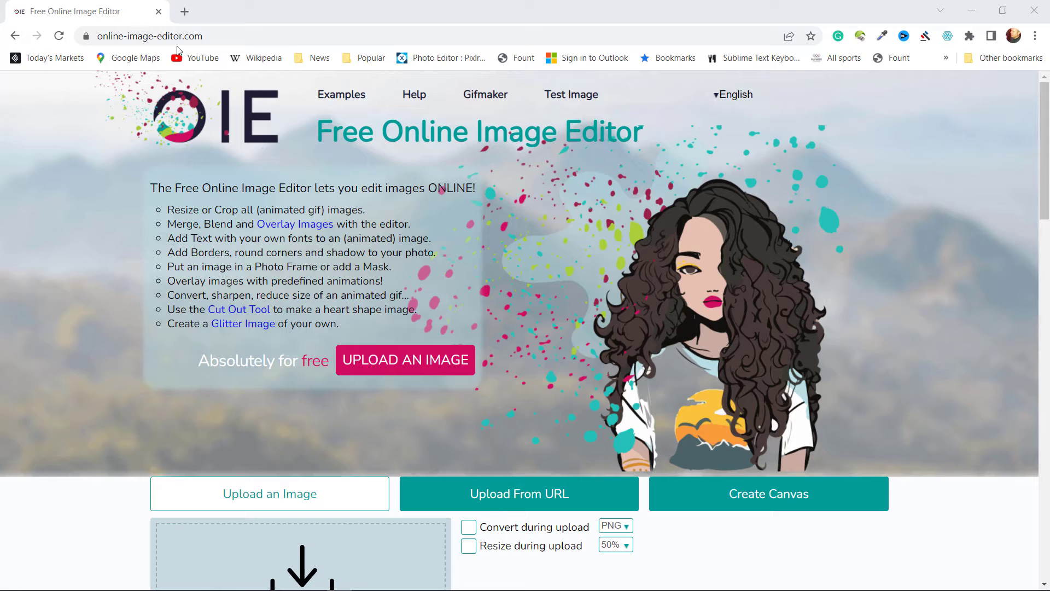
Switch to the images folder in File Explorer showing rainbow-grey.jpg at 4,492 KB
key(alt+Tab)
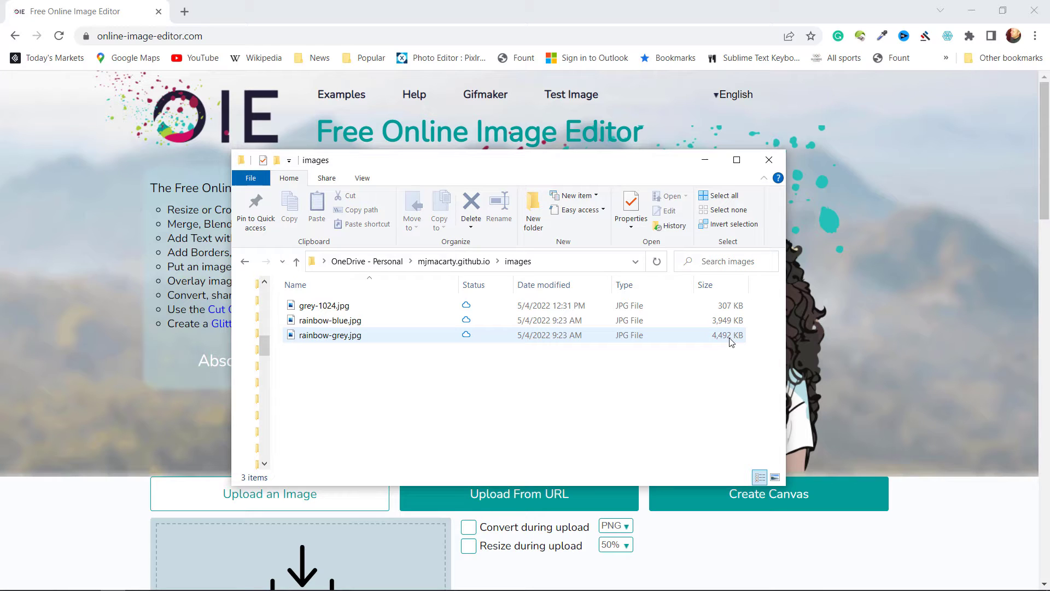
Open rainbow-grey.jpg in Photos and move the viewer window aside
click(397, 335)
double_click(395, 332)
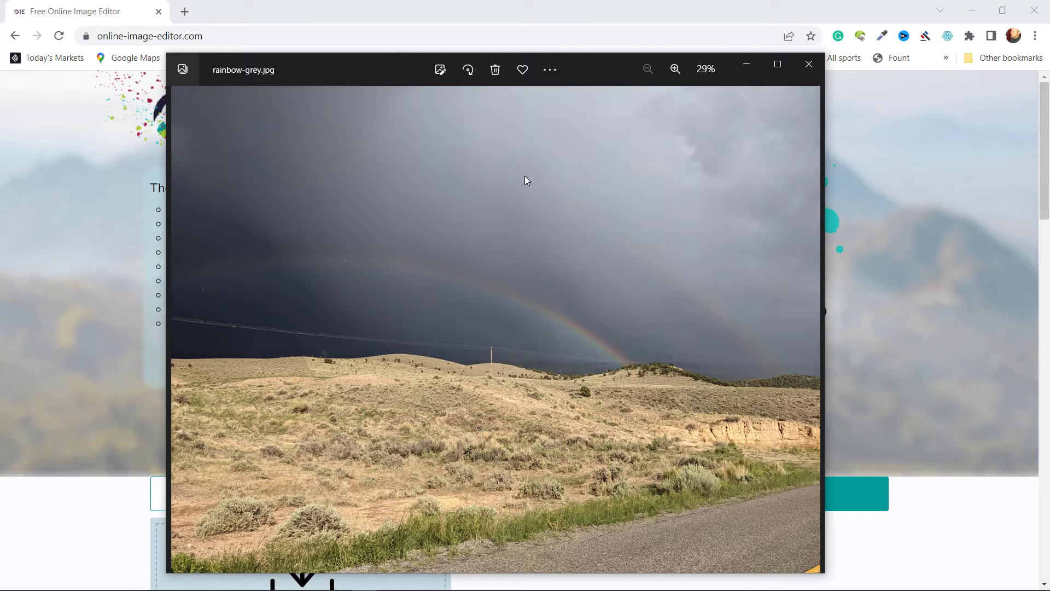
drag(382, 61, 548, 32)
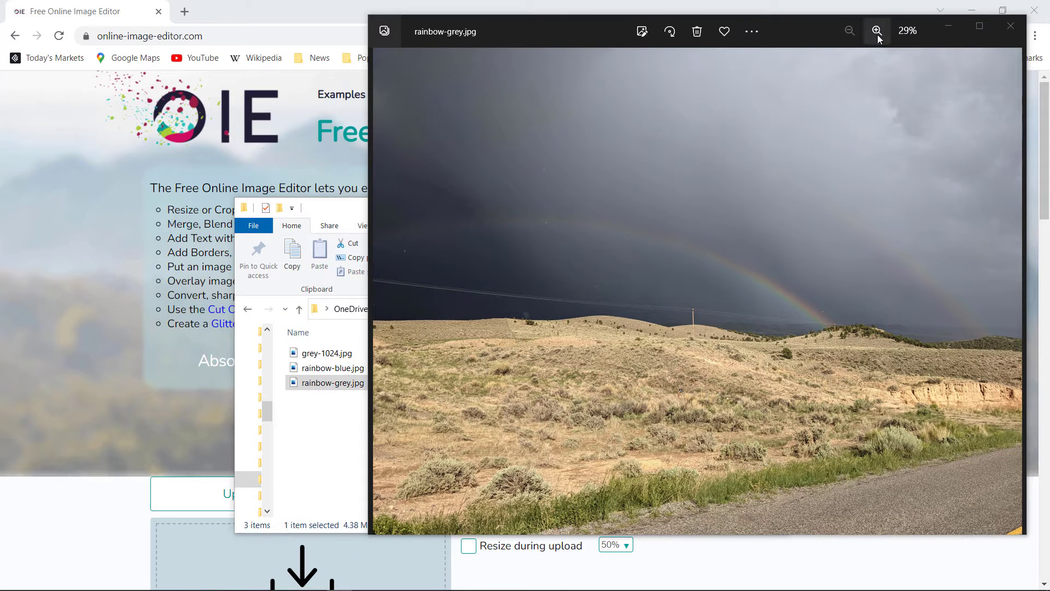
Zoom in and out on the rainbow photo to inspect its detail
click(877, 32)
click(875, 31)
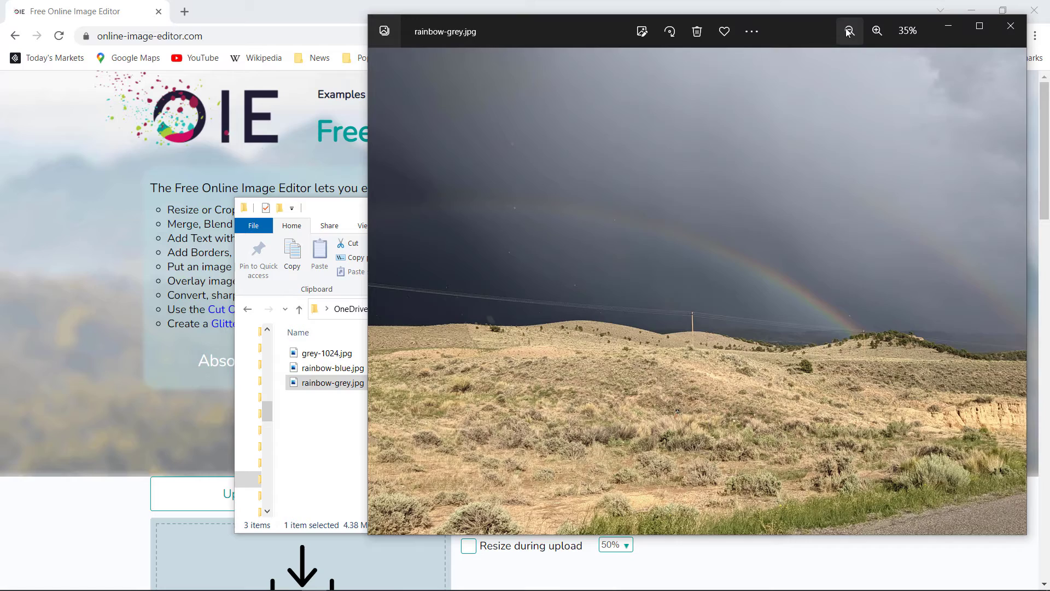
click(850, 31)
click(849, 31)
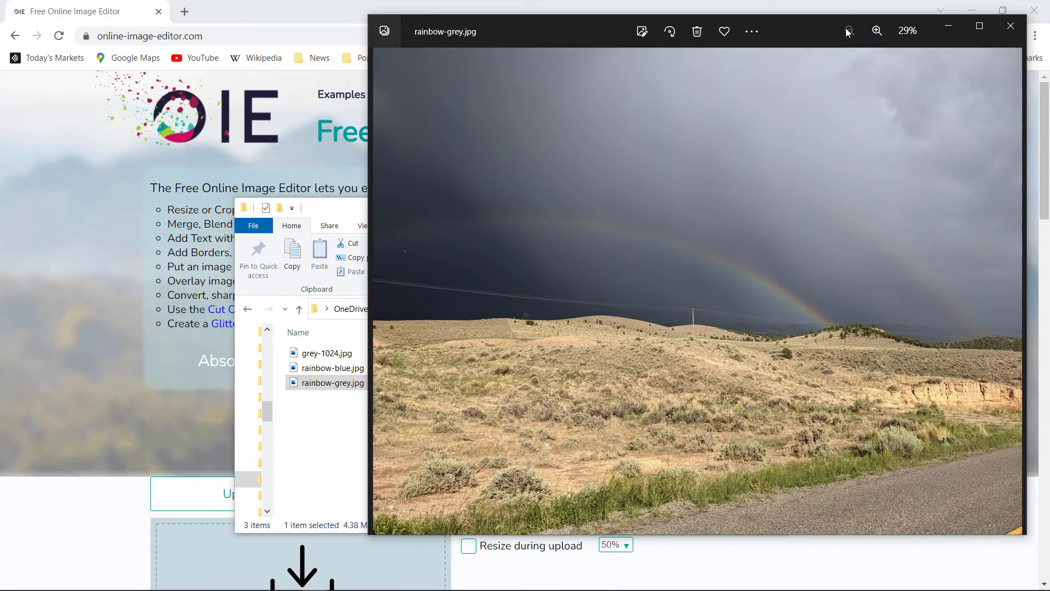
click(877, 31)
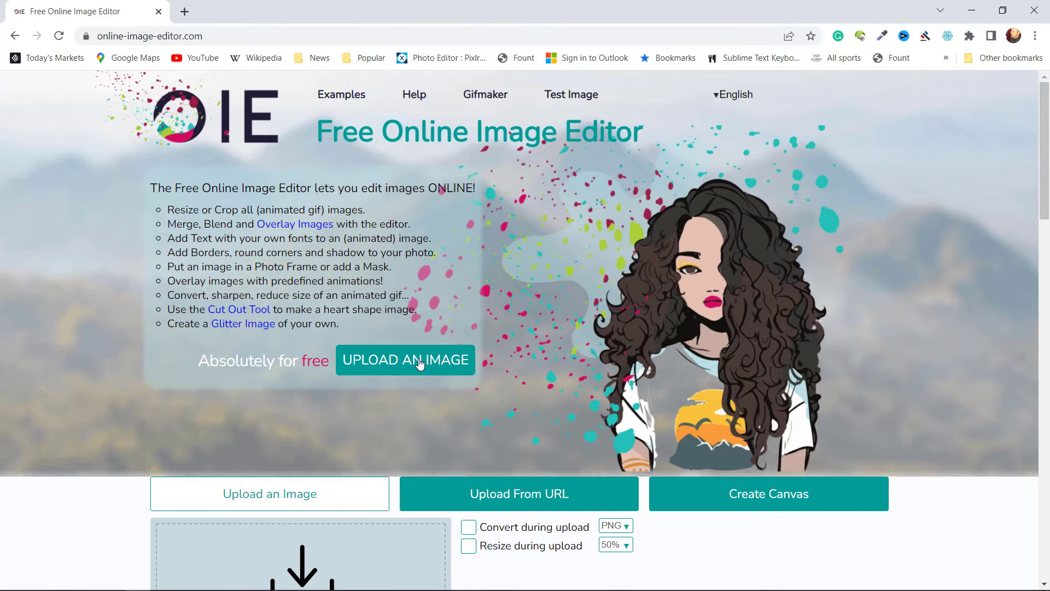
Upload rainbow-grey.jpg (4032 x 3024, 4.38 MB) into the editor
click(419, 364)
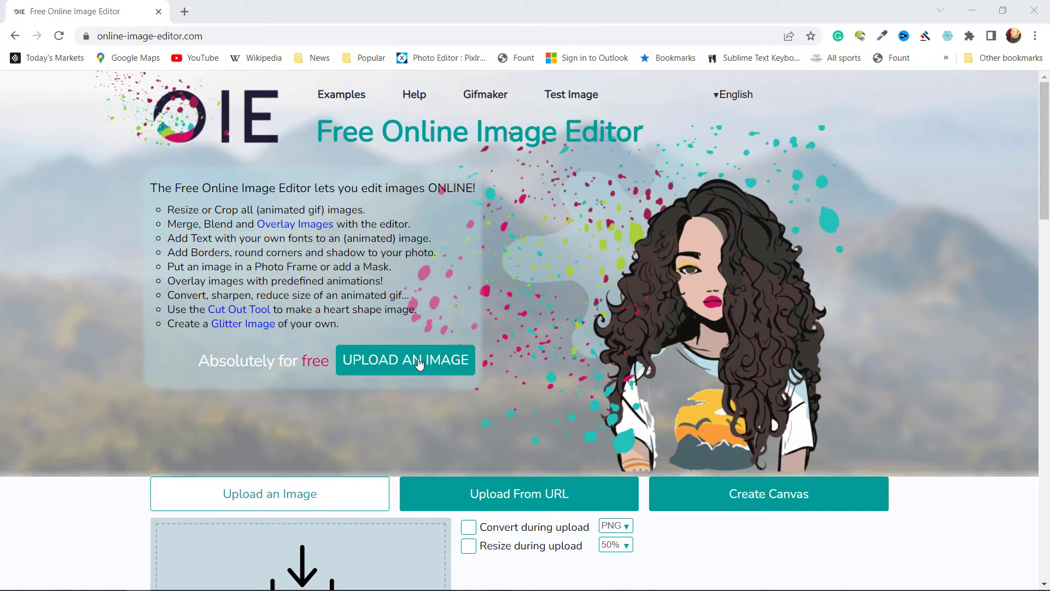
click(325, 126)
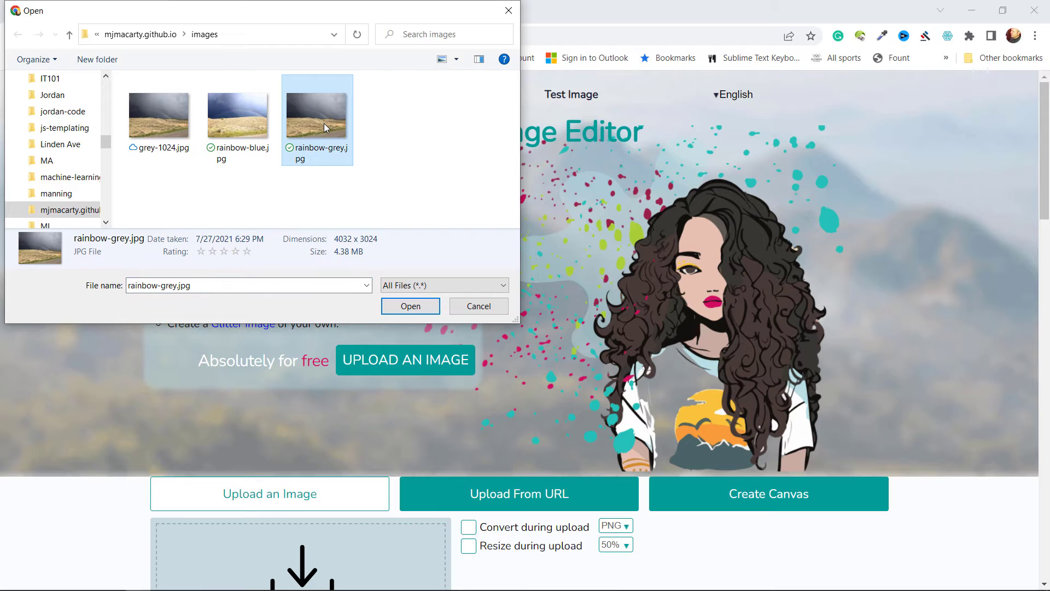
click(412, 305)
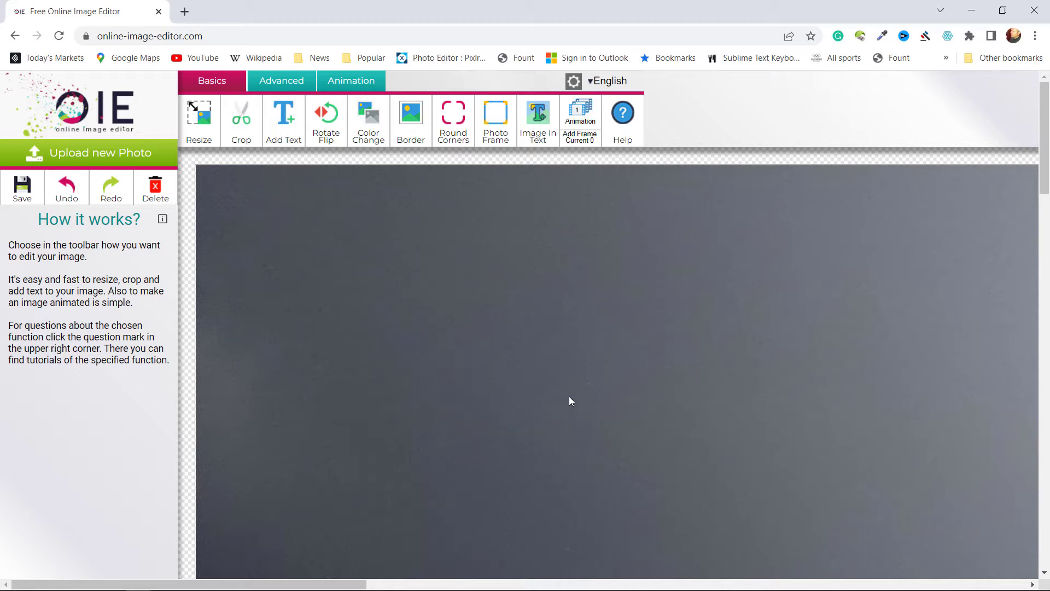
scroll(530, 411, down, 6)
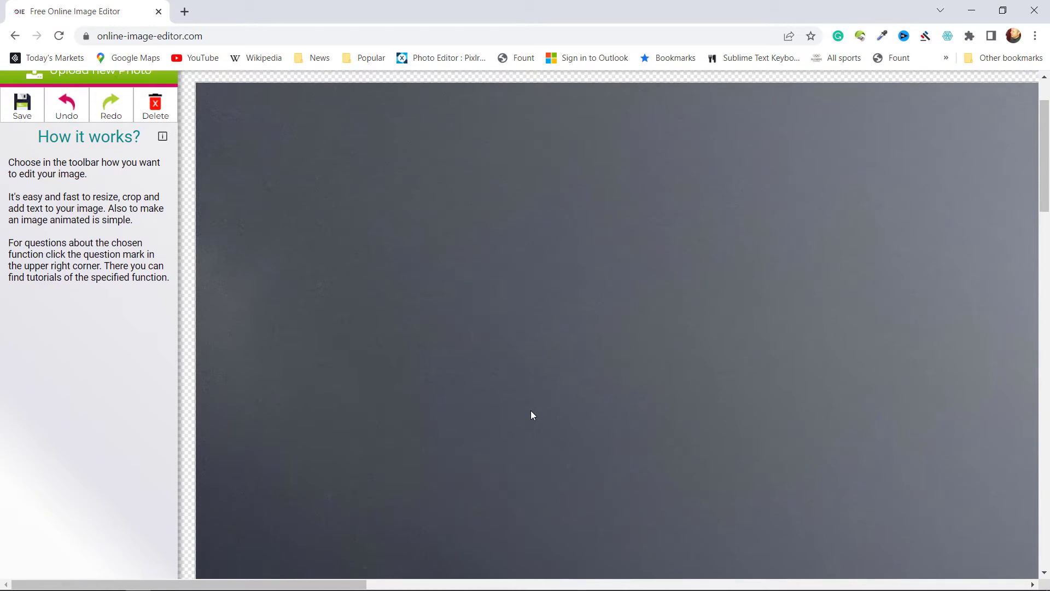
scroll(531, 412, down, 8)
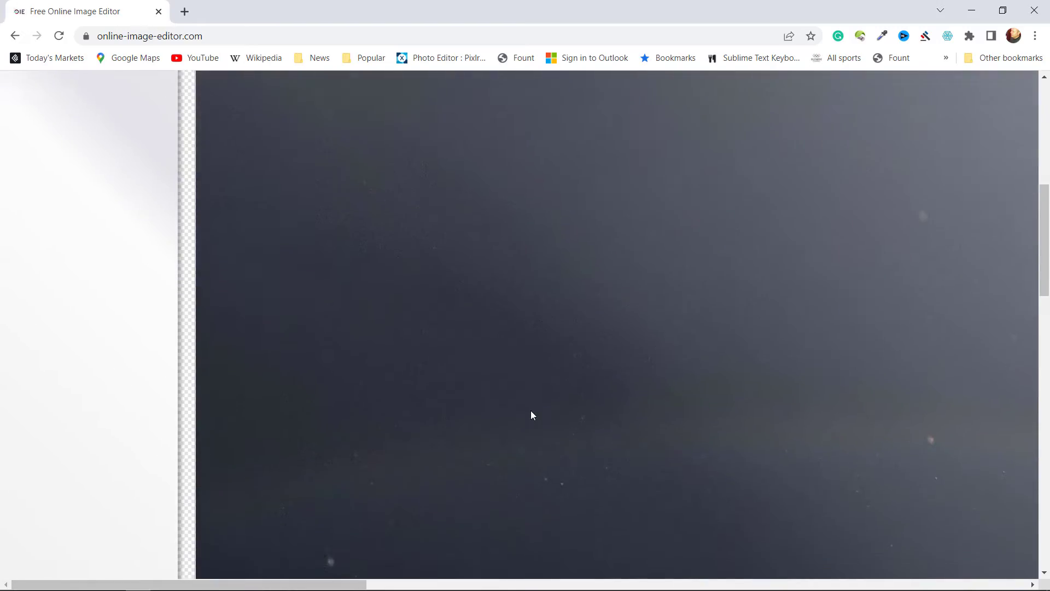
scroll(531, 414, down, 8)
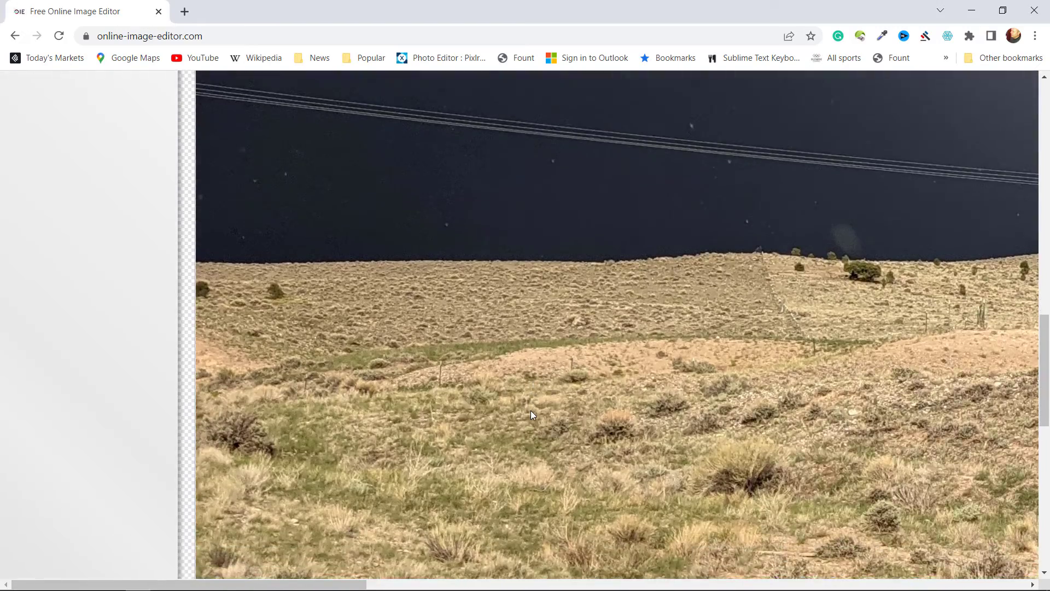
scroll(531, 414, down, 5)
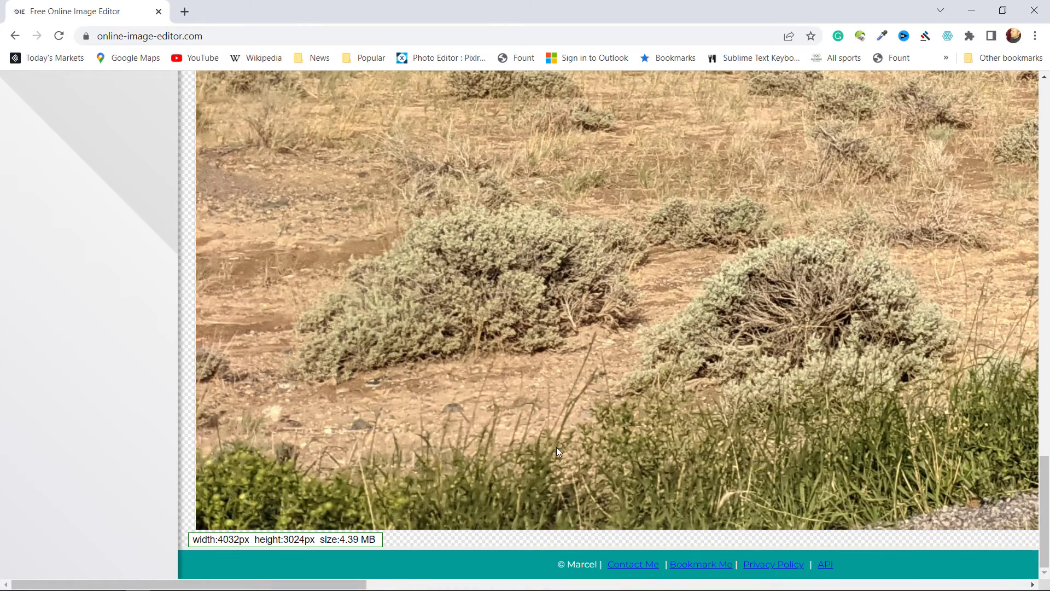
scroll(556, 447, right, 8)
scroll(556, 447, right, 15)
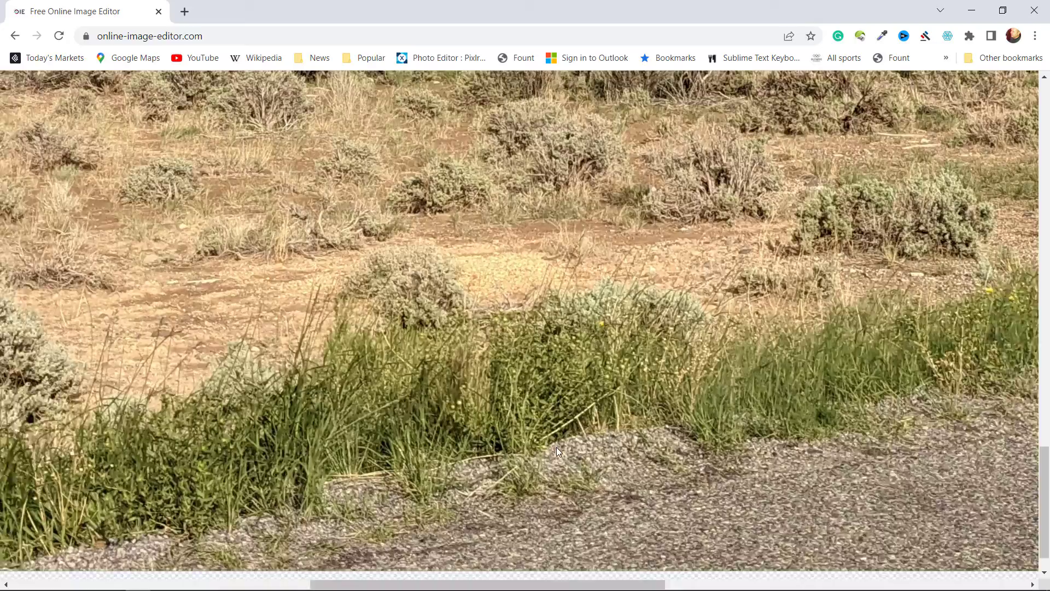
scroll(556, 447, up, 5)
scroll(556, 447, left, 8)
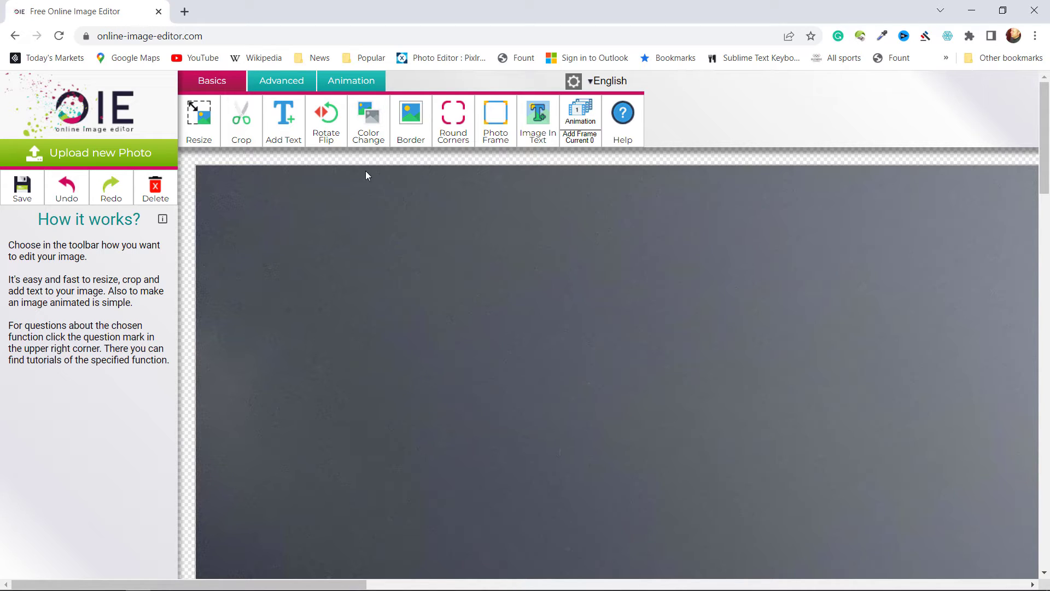
In the Resize options, set Width to 1024 so Height becomes 768
click(198, 116)
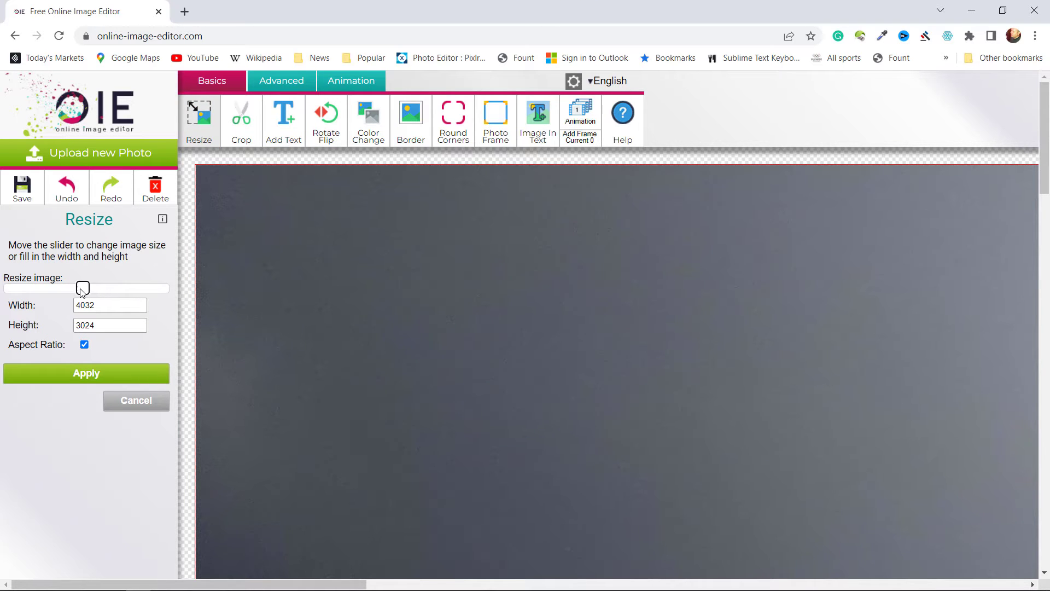
drag(80, 291, 57, 290)
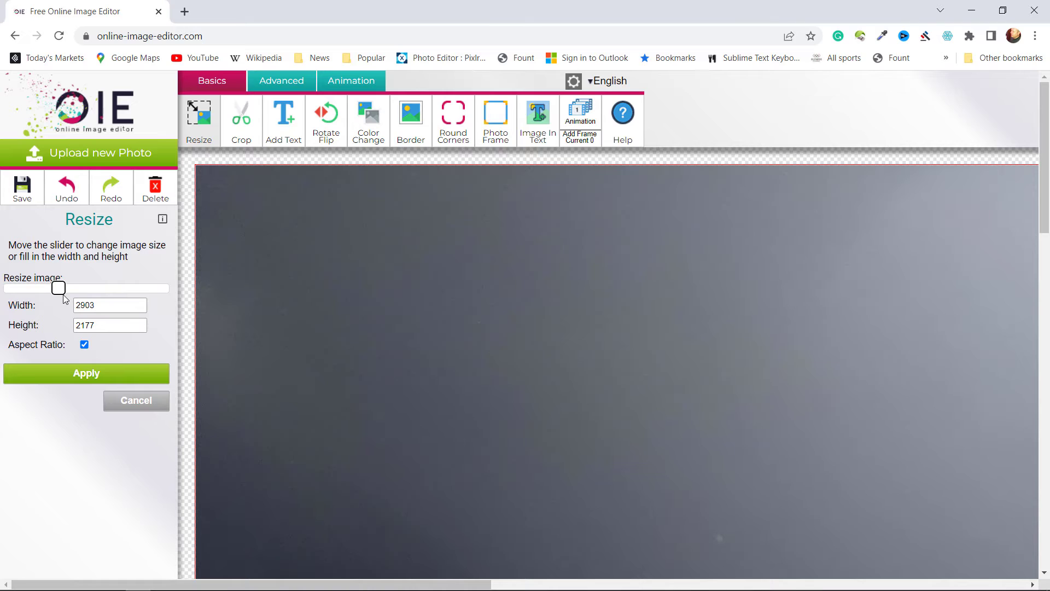
double_click(120, 310)
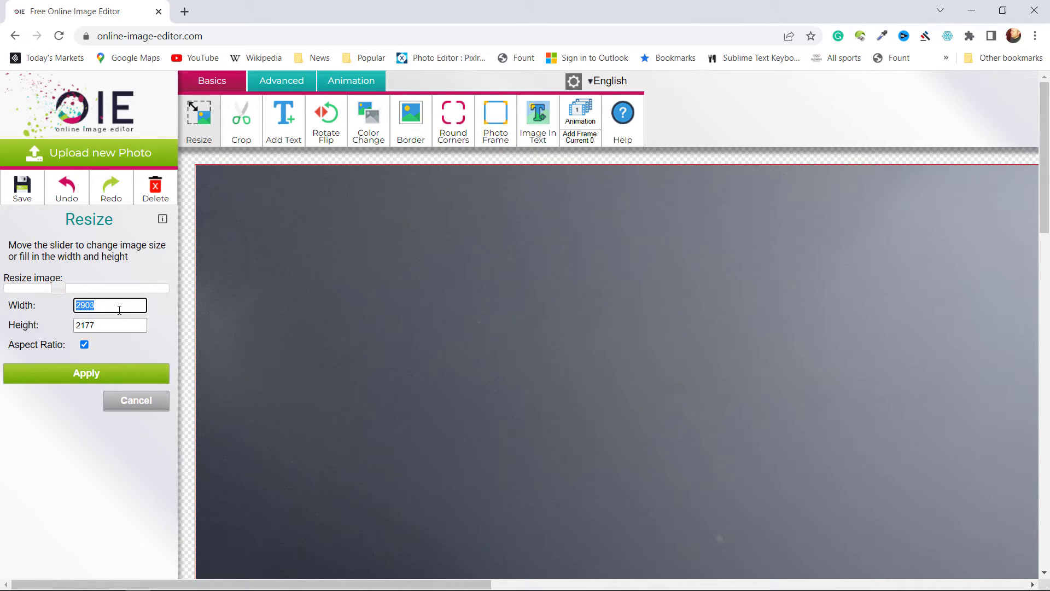
text(1024)
key(Tab)
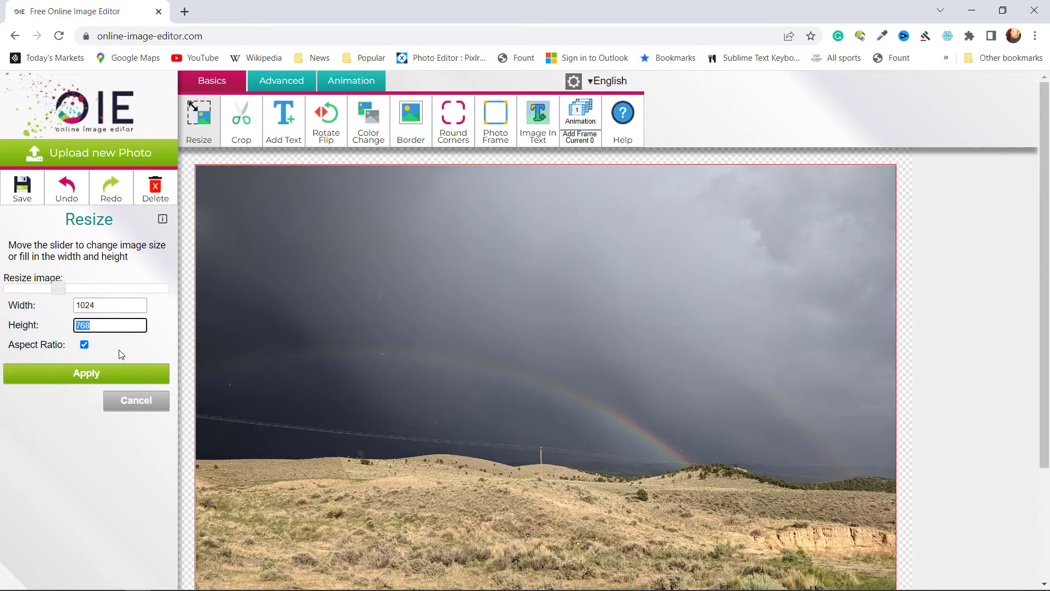
Apply the 1024 × 768 resize and save the photo locally as rainbow-sm.jpg
click(86, 374)
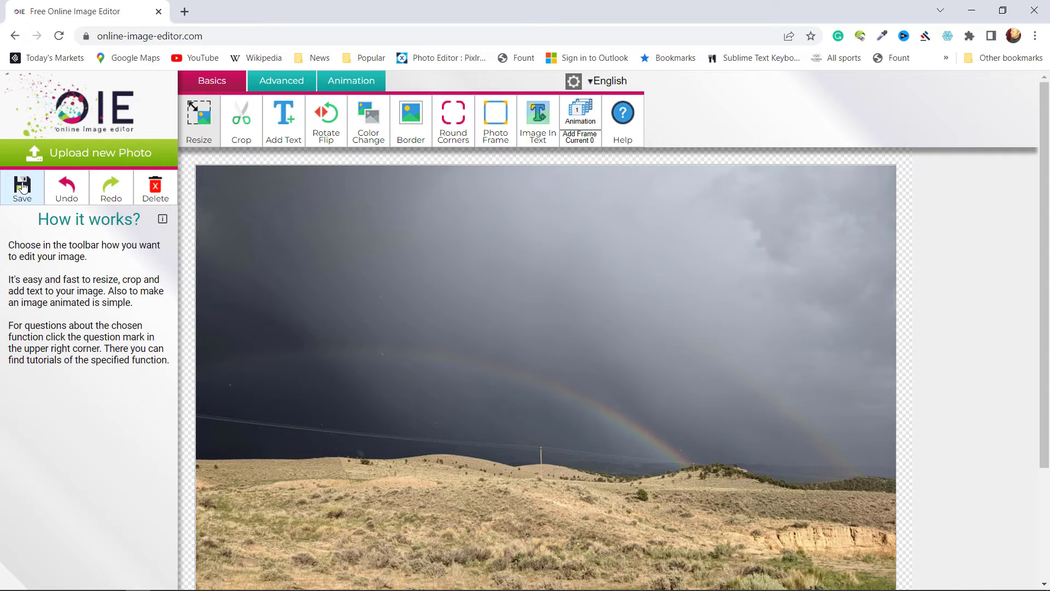
click(22, 187)
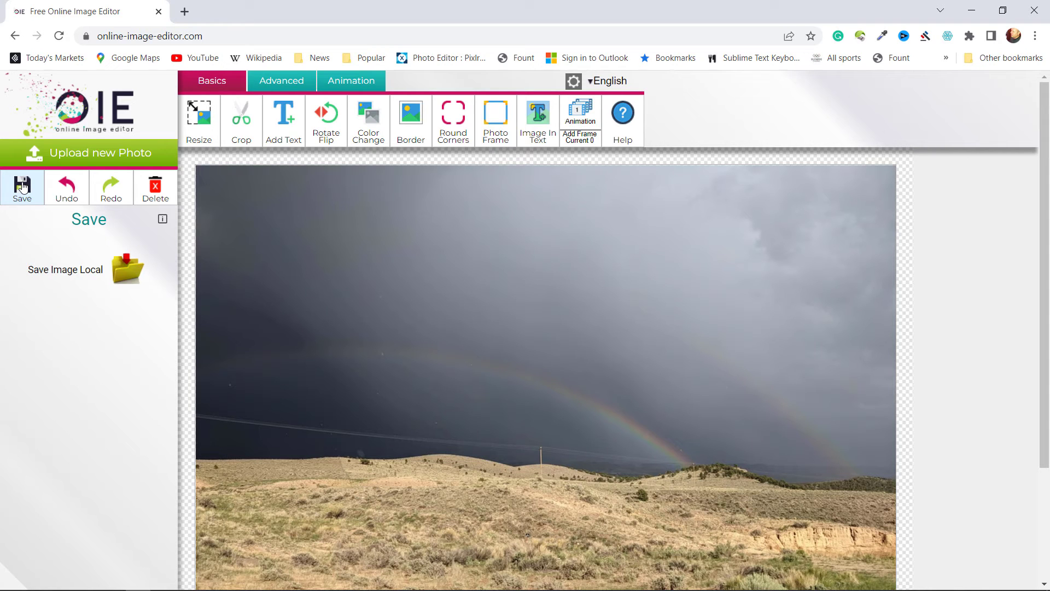
click(119, 271)
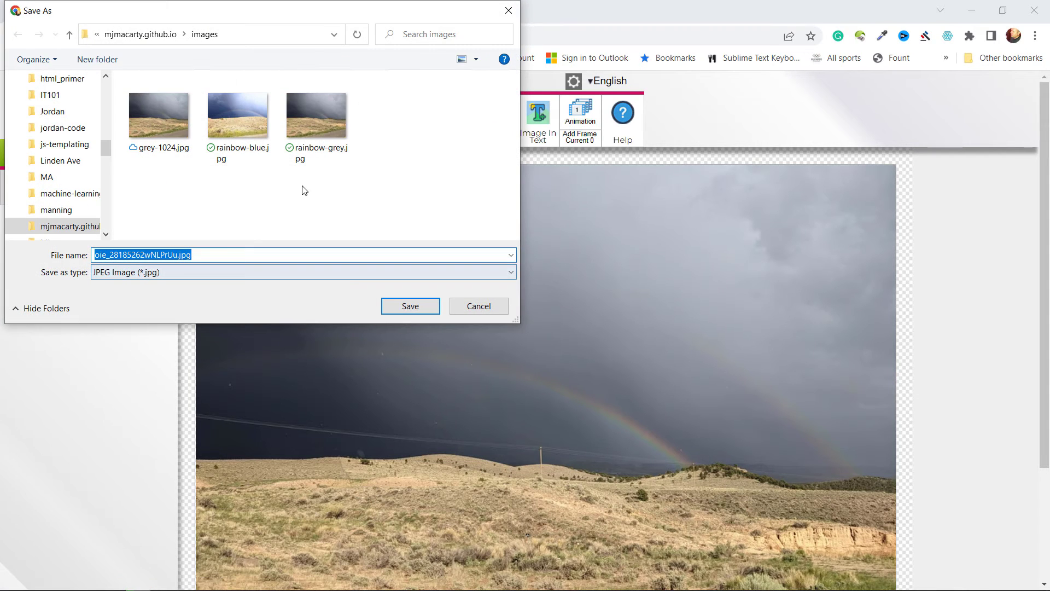
click(178, 255)
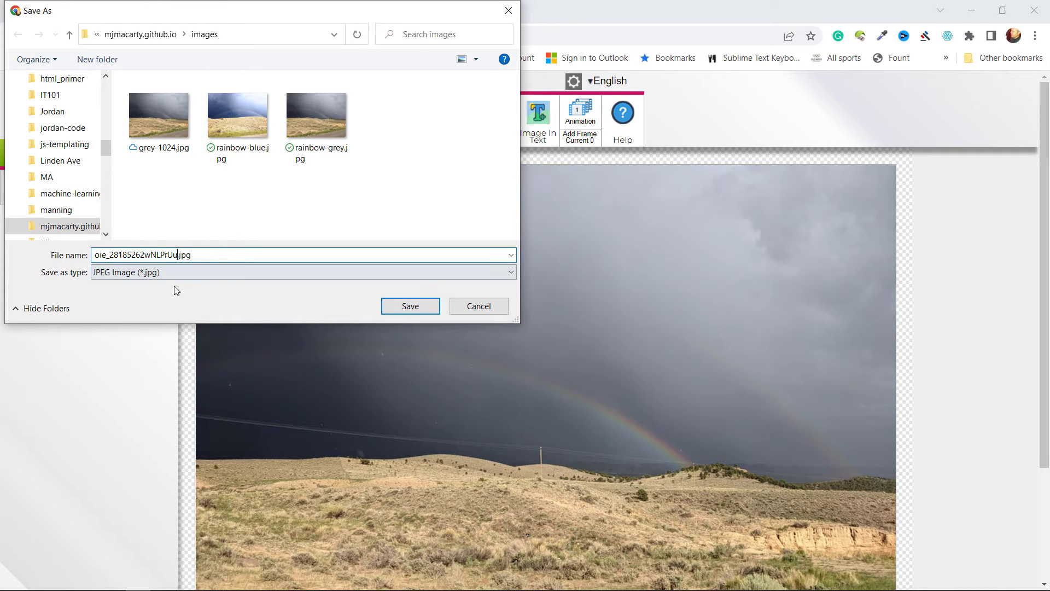
key(BackSpace)
key(BackSpace)
key(BackSpace)
key(BackSpace)
key(BackSpace)
key(BackSpace)
key(BackSpace)
key(BackSpace)
key(BackSpace)
key(BackSpace)
key(BackSpace)
key(BackSpace)
key(BackSpace)
key(BackSpace)
key(BackSpace)
key(BackSpace)
key(BackSpace)
key(BackSpace)
text(rainbo)
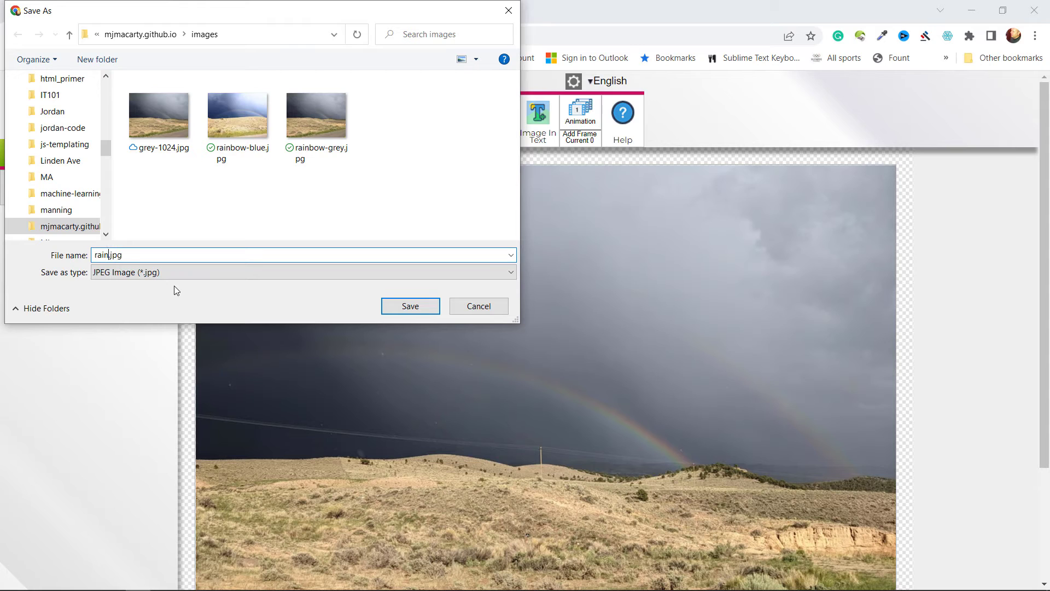
text(w-sm)
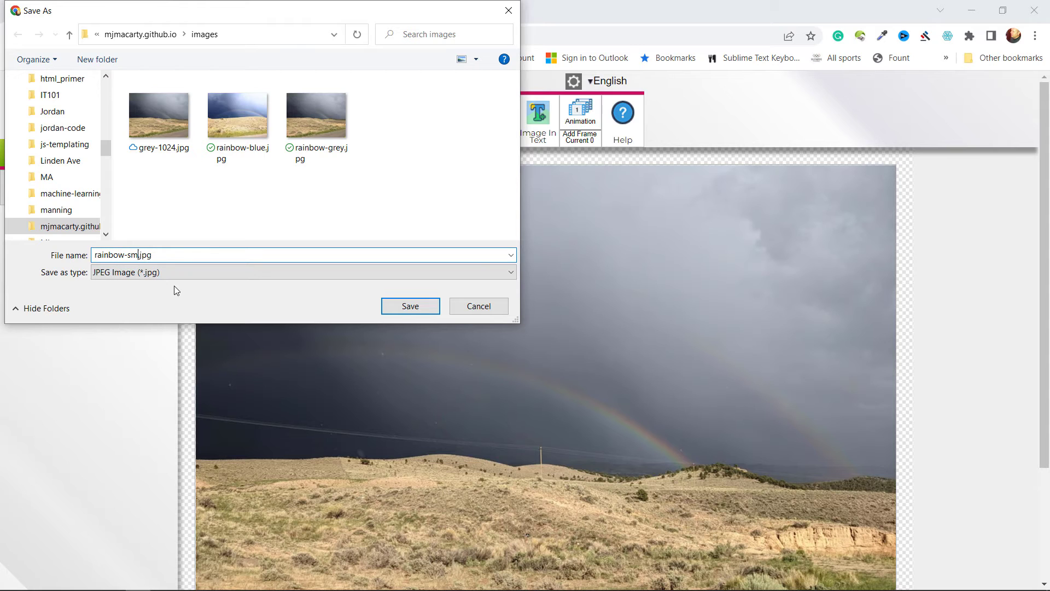
click(400, 309)
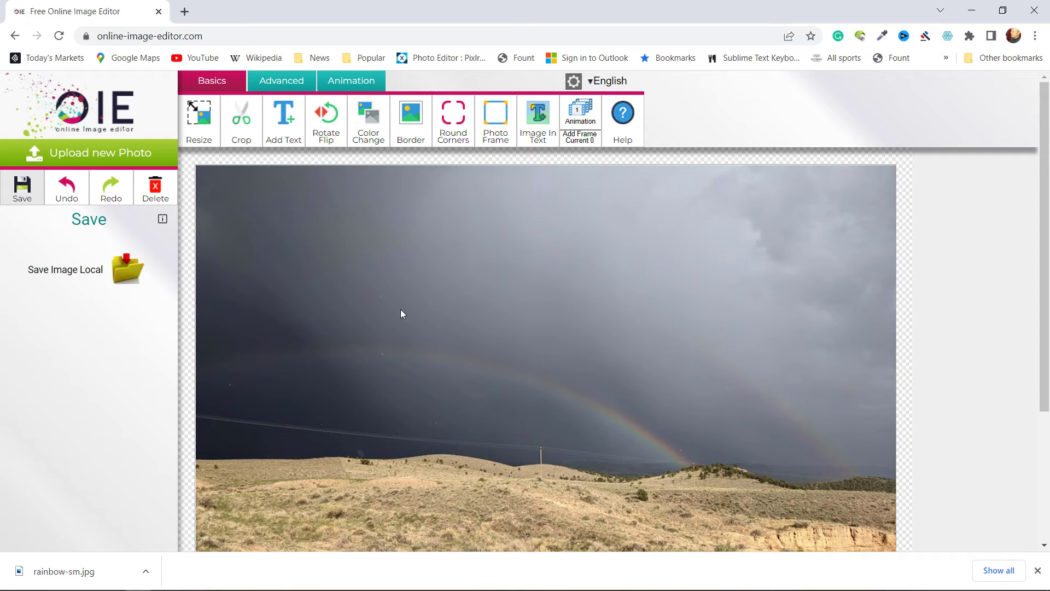
Switch to the images folder, now listing rainbow-sm.jpg at 307 KB
key(alt+Tab)
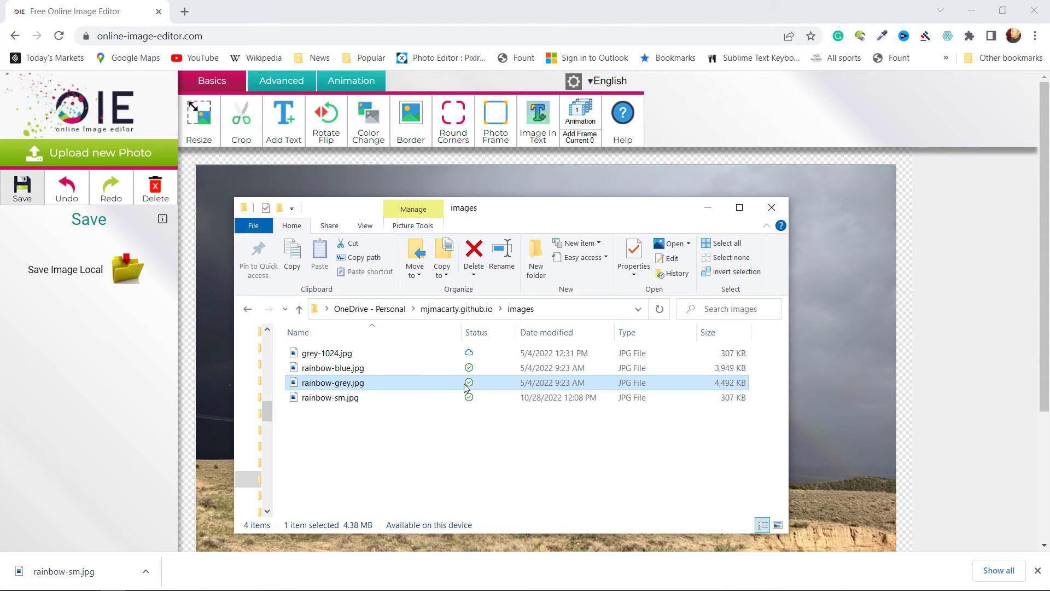
Open rainbow-sm.jpg in Photos and overlap it with rainbow-grey.jpg, zoomed to 29%
click(319, 399)
double_click(320, 399)
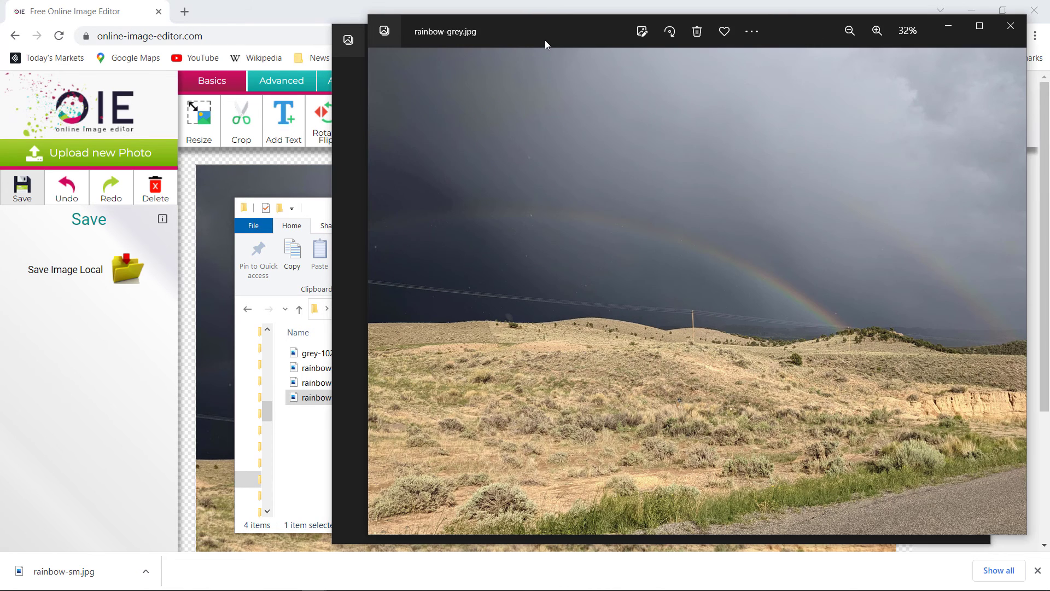
drag(545, 41, 183, 55)
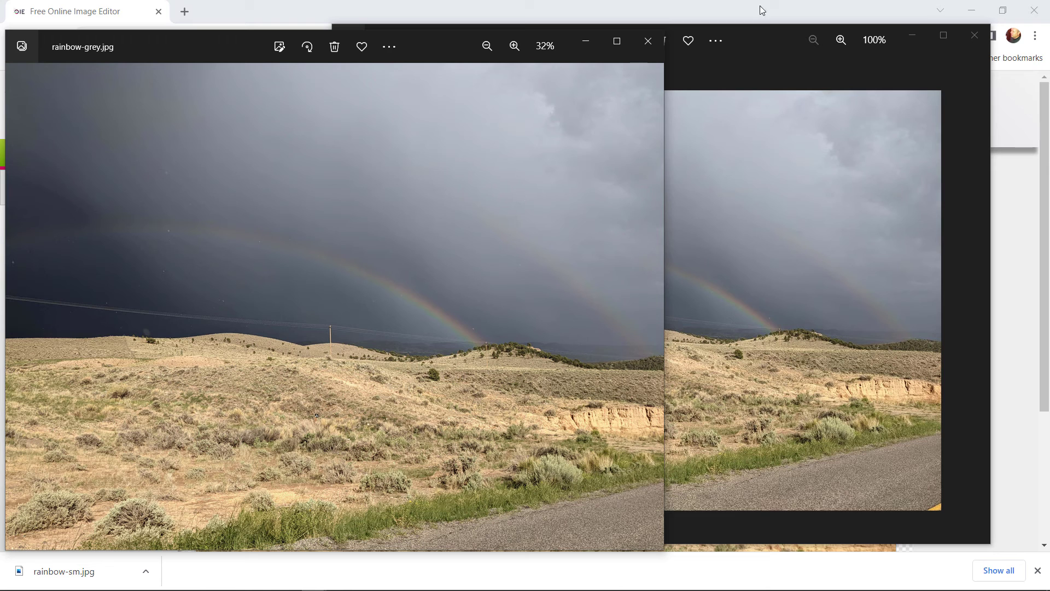
drag(750, 25, 858, 93)
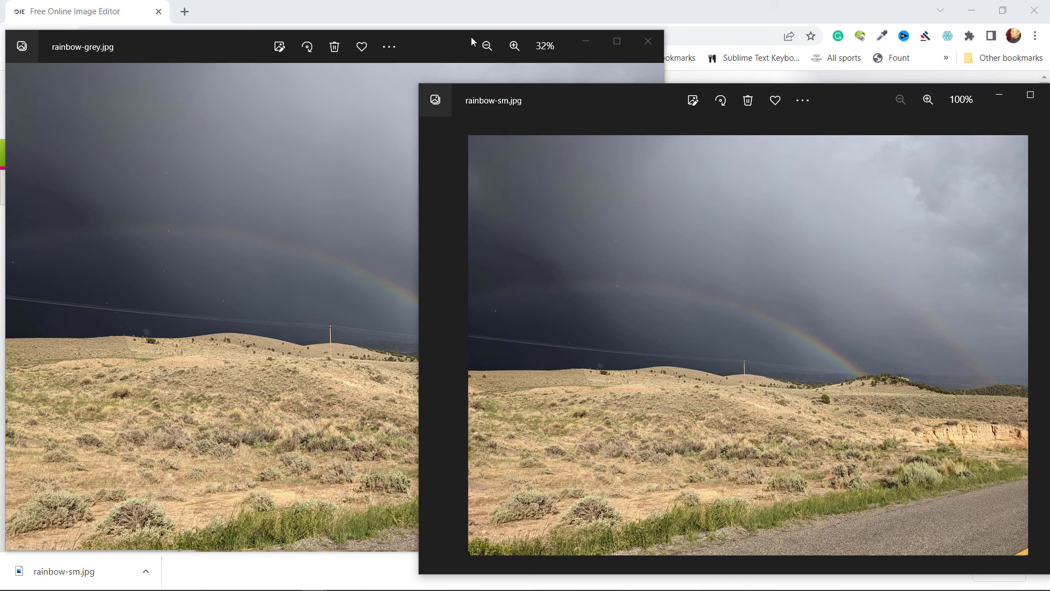
click(488, 47)
click(488, 46)
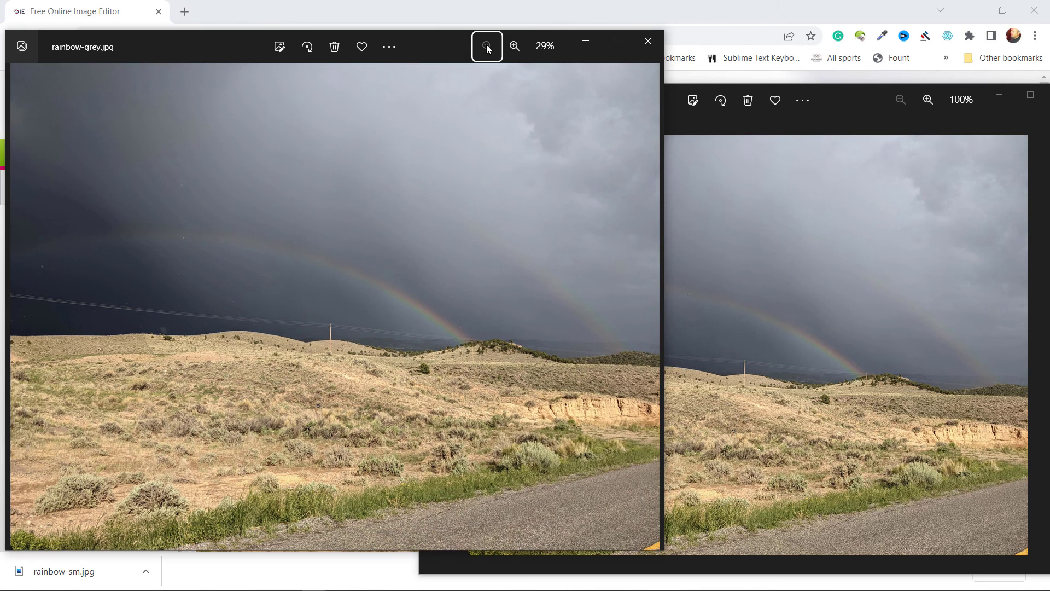
drag(833, 100, 609, 116)
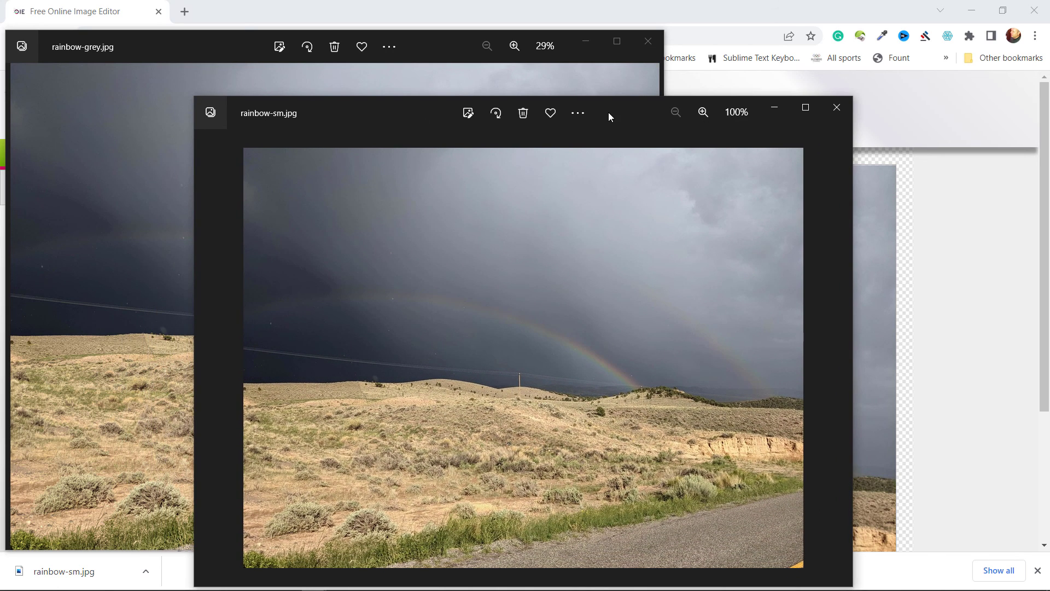